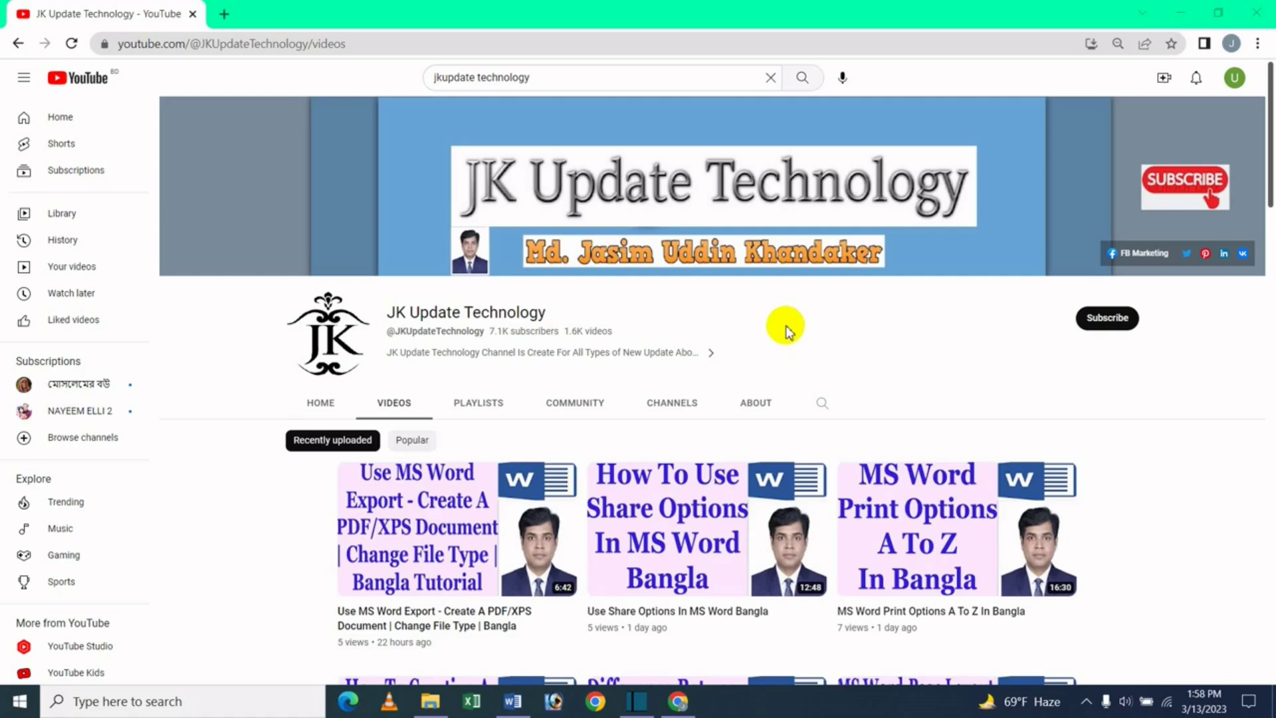
Step: Switch from the YouTube channel page to the blank Word document, Document1
{"action": "left_click", "coordinate": [513, 702]}
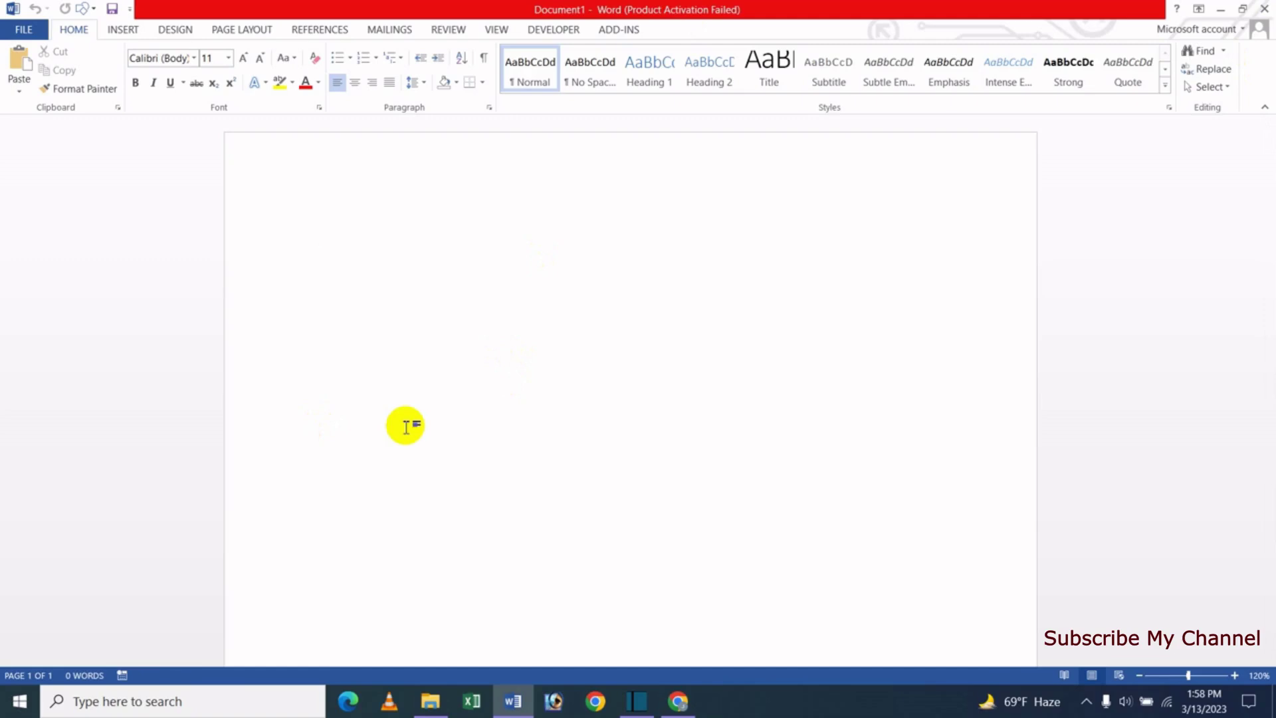
Step: Enter 'Bangladesh is a small country.' followed by some random letters into Document1
{"action": "type", "text": "ja"}
{"action": "type", "text": "sim"}
{"action": "key", "text": "BackSpace"}
{"action": "key", "text": "BackSpace"}
{"action": "key", "text": "BackSpace"}
{"action": "key", "text": "BackSpace"}
{"action": "key", "text": "BackSpace"}
{"action": "type", "text": "bangladesh "}
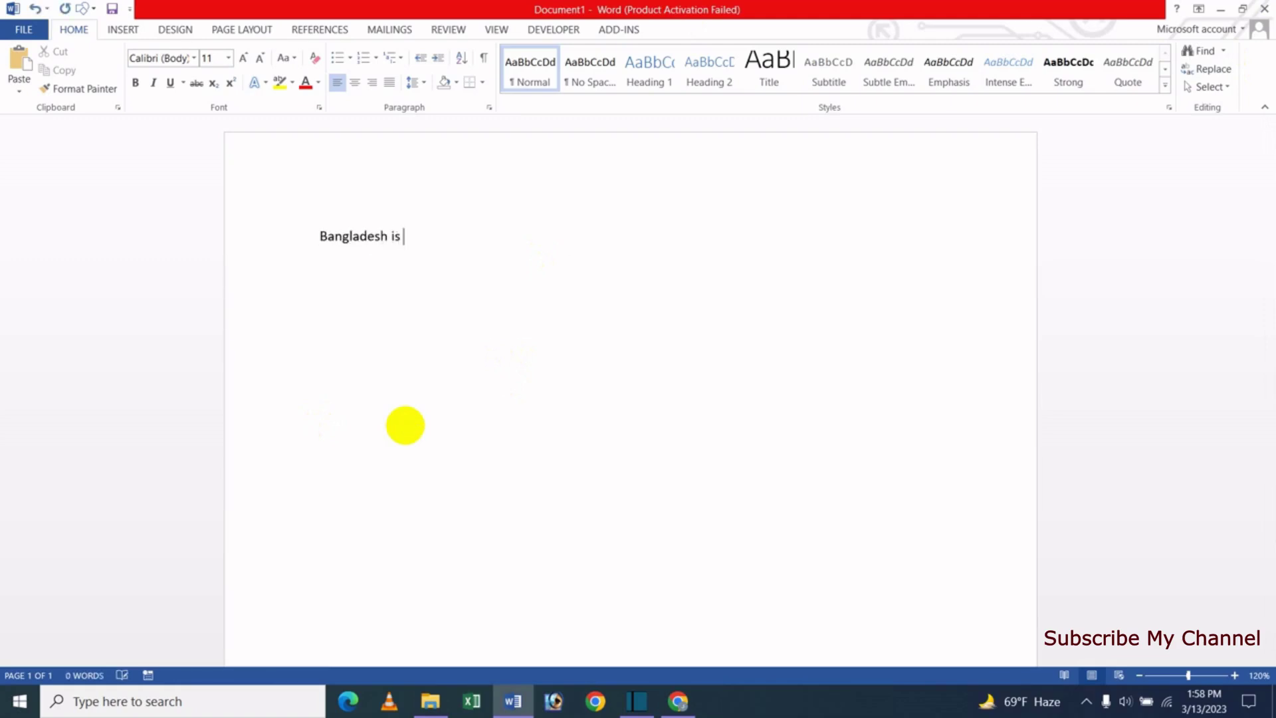
{"action": "type", "text": "small co"}
{"action": "type", "text": "untry."}
{"action": "type", "text": " lksdjklfsd fkl"}
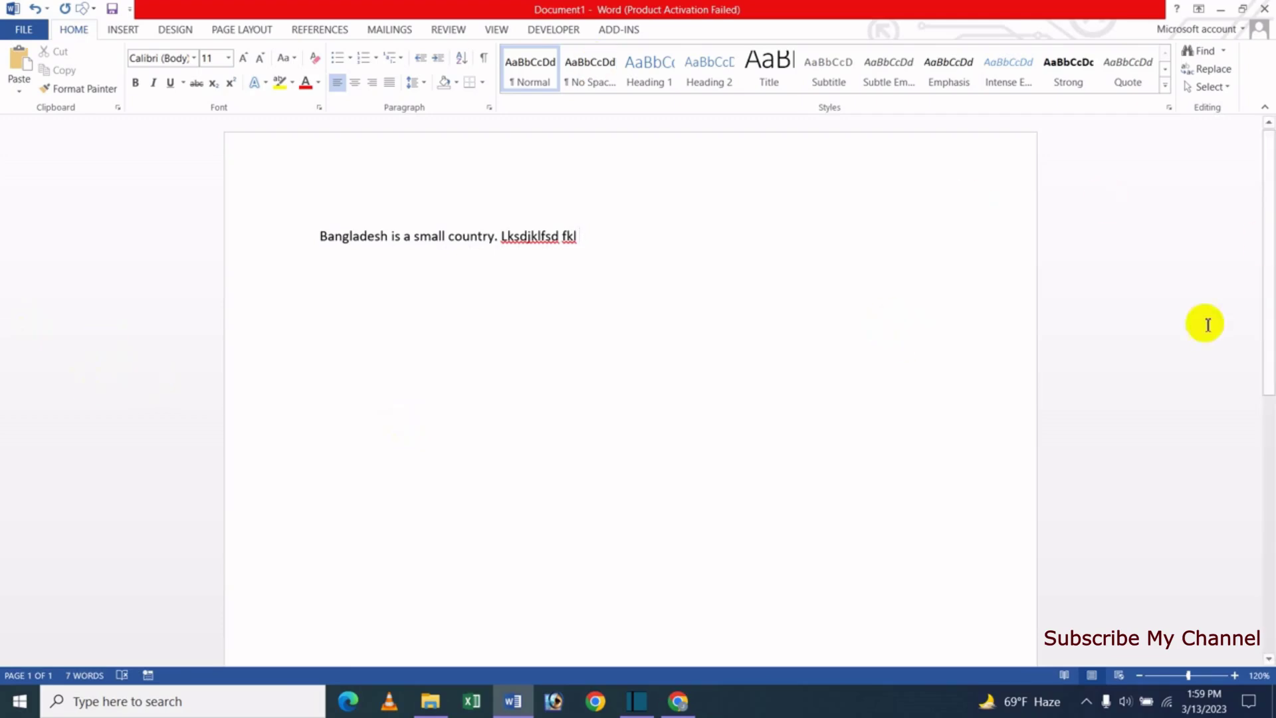
Step: Close Document1 and discard its unsaved changes
{"action": "left_click", "coordinate": [1265, 11]}
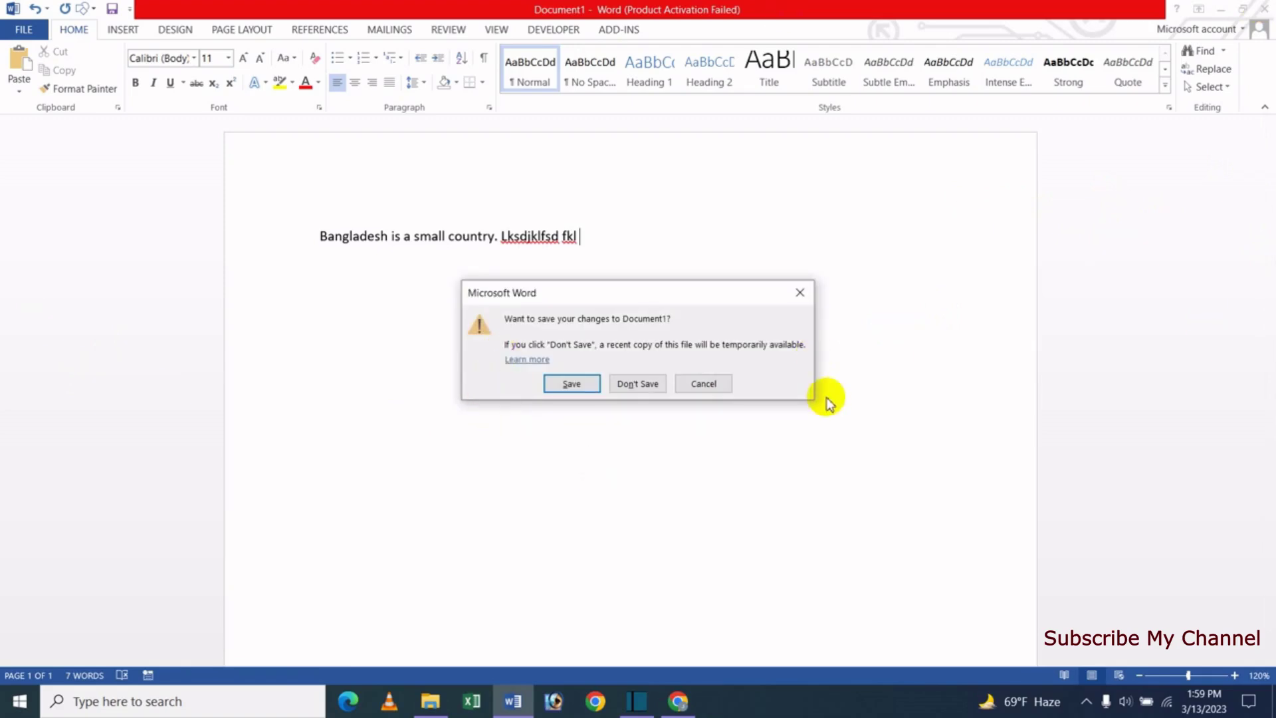
{"action": "left_click", "coordinate": [637, 387]}
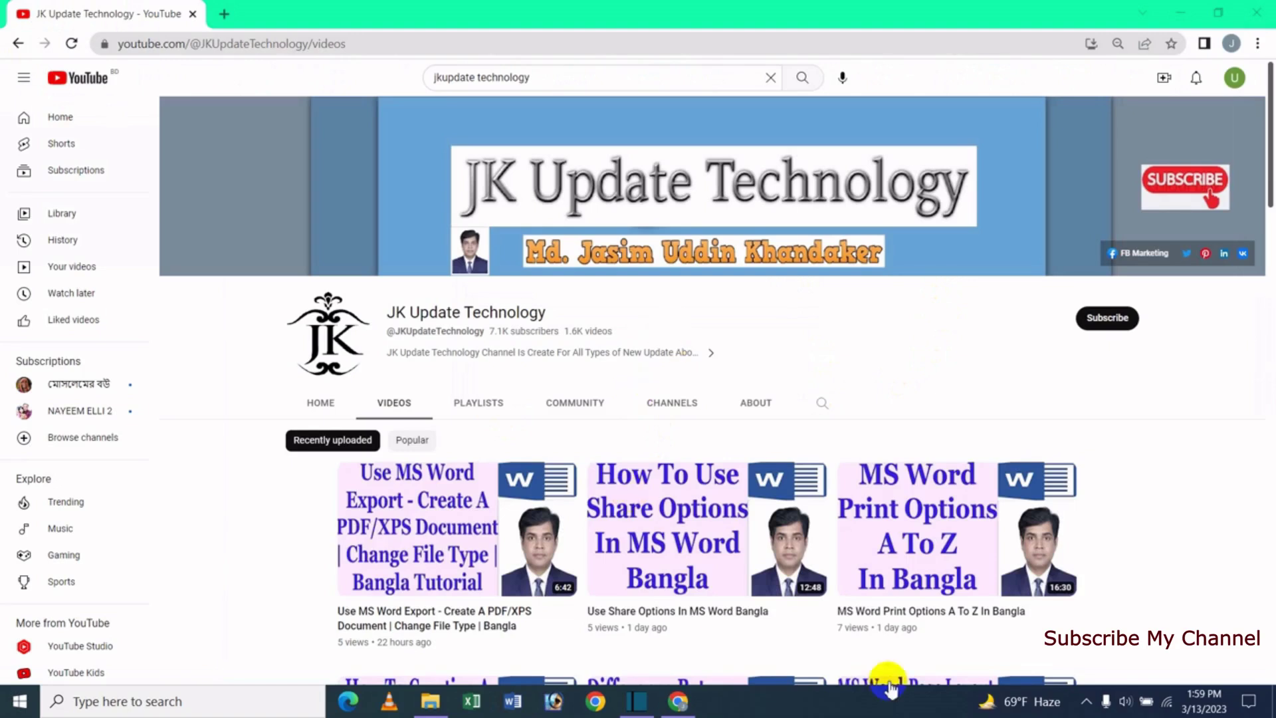
Step: Relaunch Word with a new blank document and show its Info page
{"action": "left_click", "coordinate": [522, 710]}
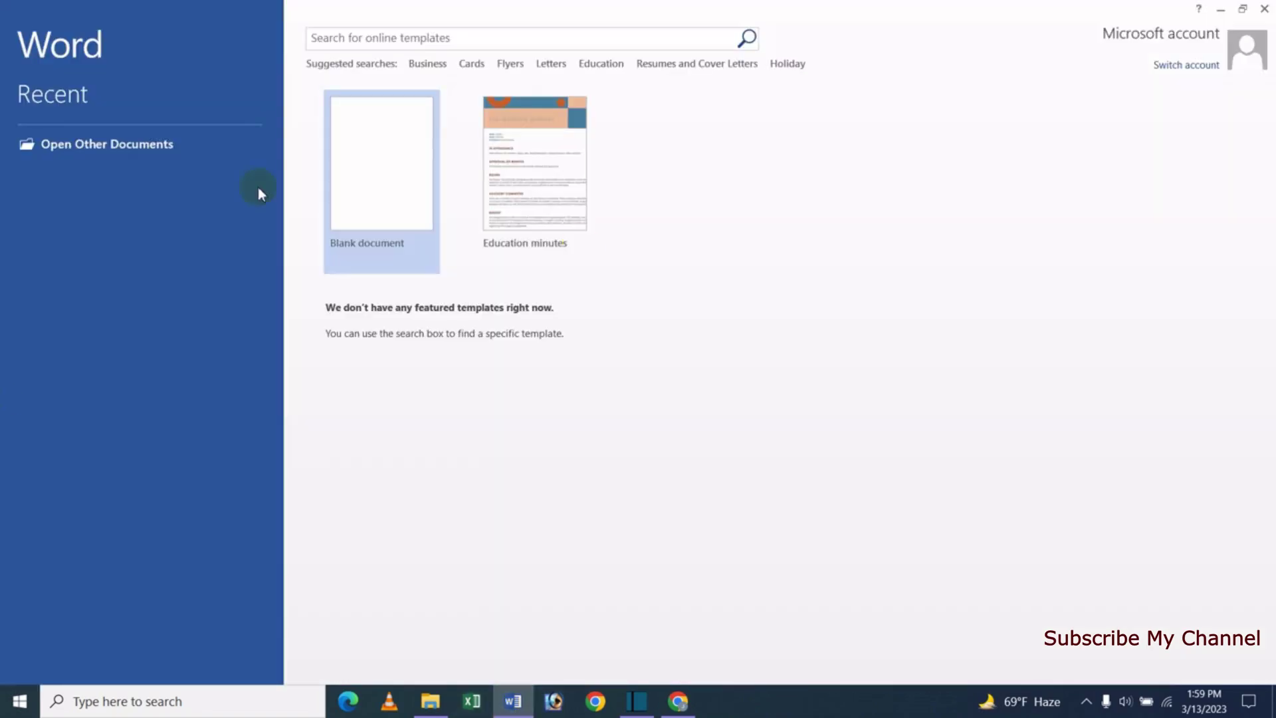
{"action": "left_click", "coordinate": [398, 202]}
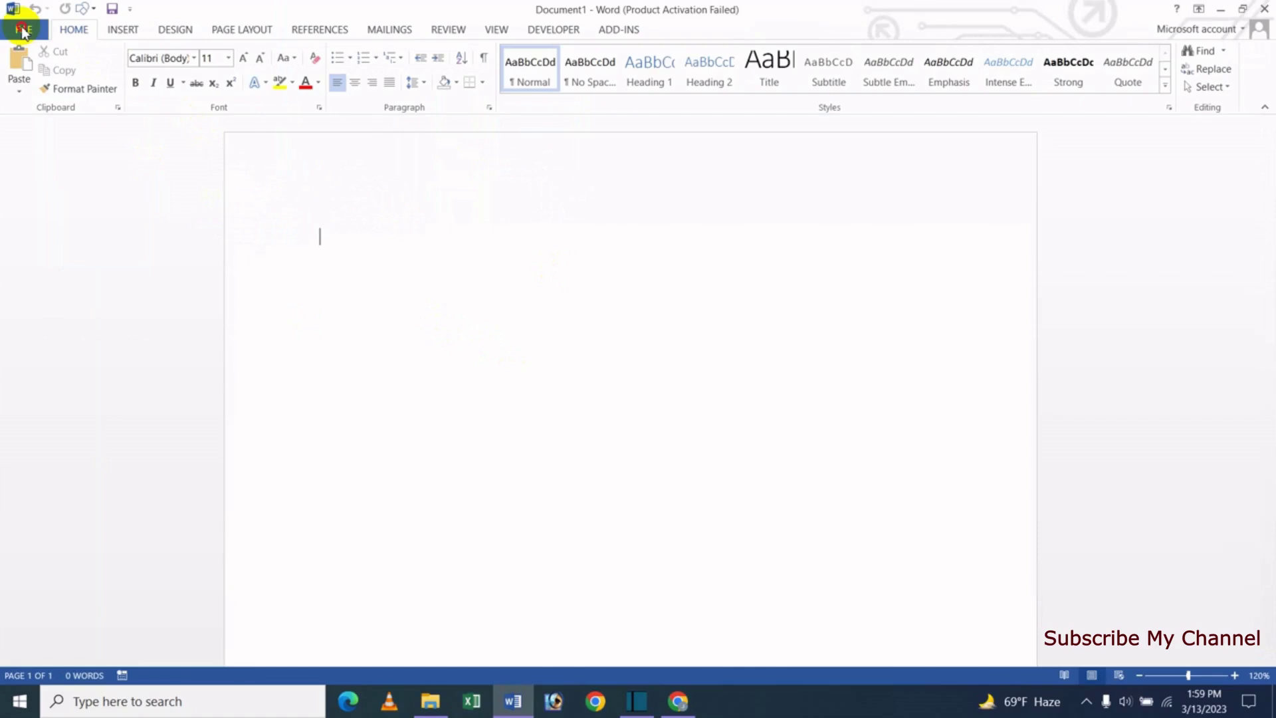
{"action": "left_click", "coordinate": [24, 29]}
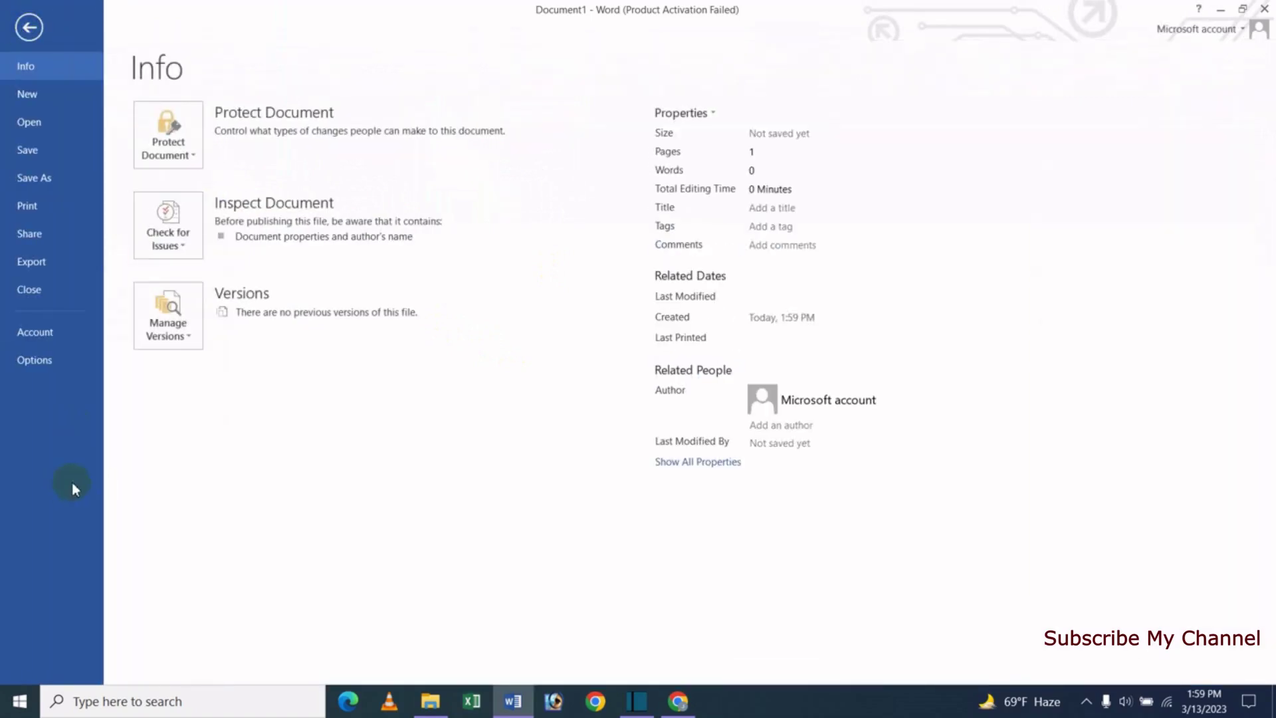
{"action": "left_click", "coordinate": [34, 129]}
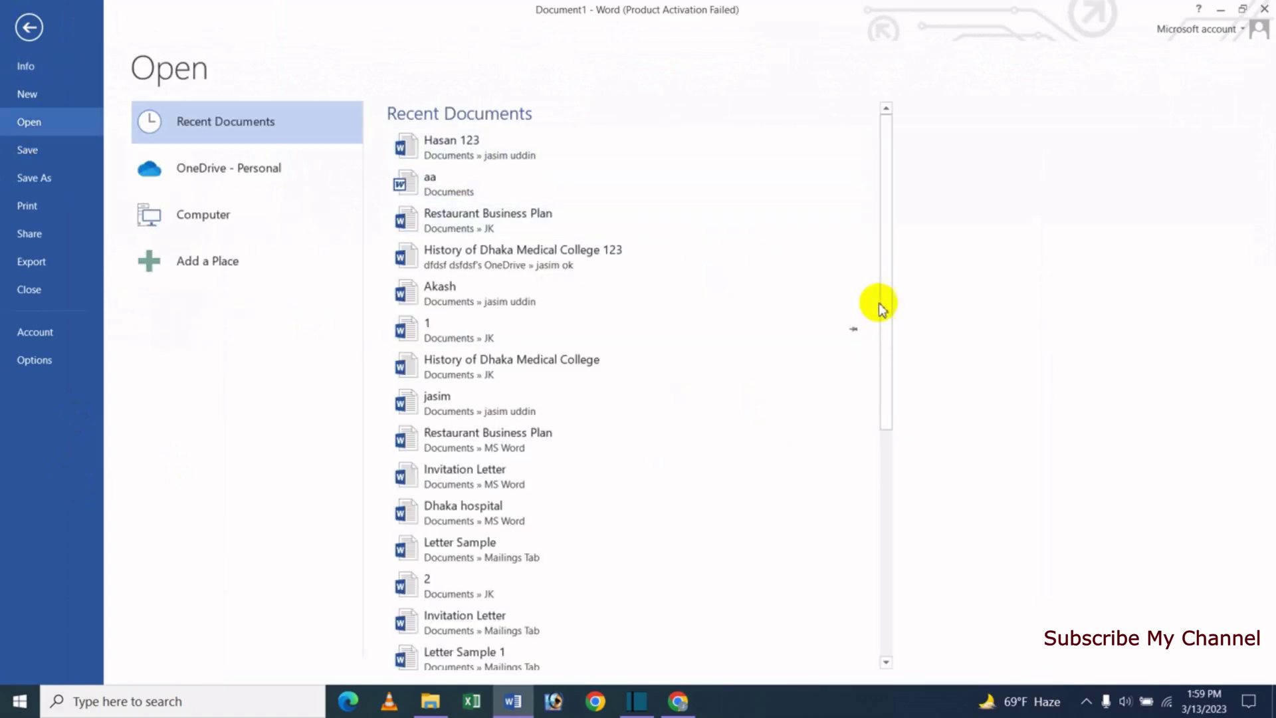
{"action": "left_click_drag", "start_coordinate": [888, 238], "coordinate": [901, 493]}
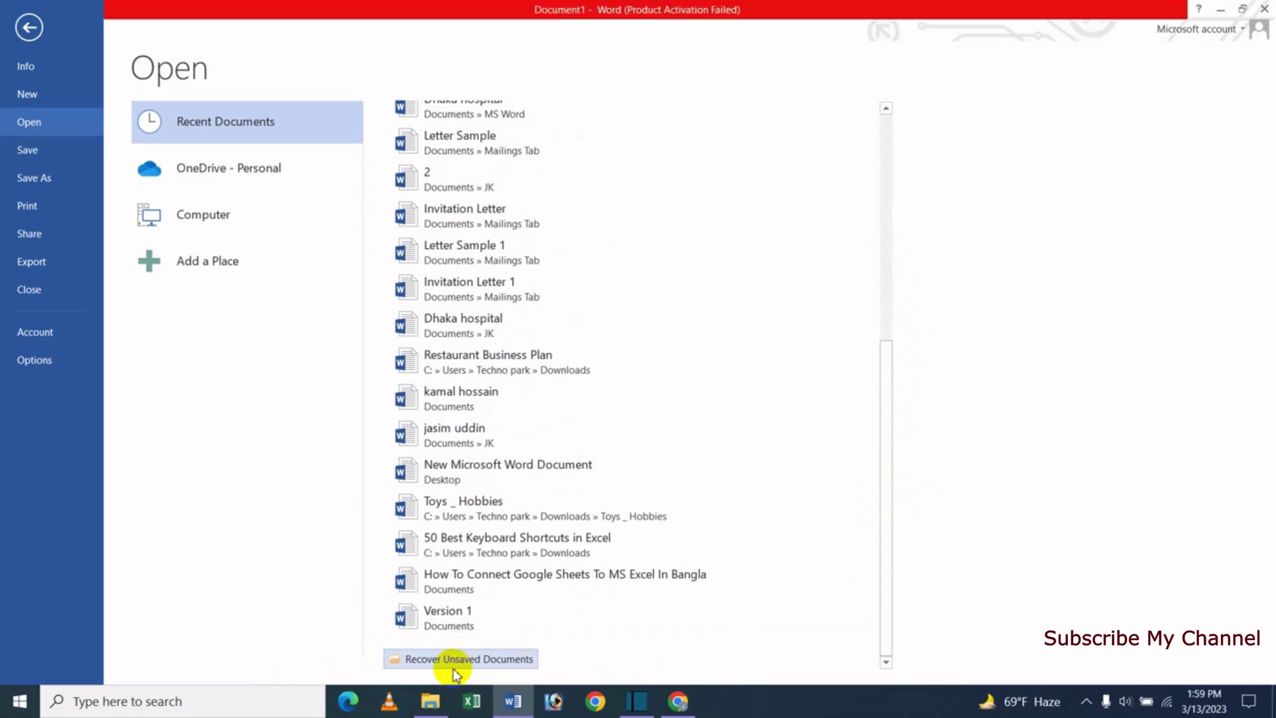
{"action": "left_click", "coordinate": [806, 514]}
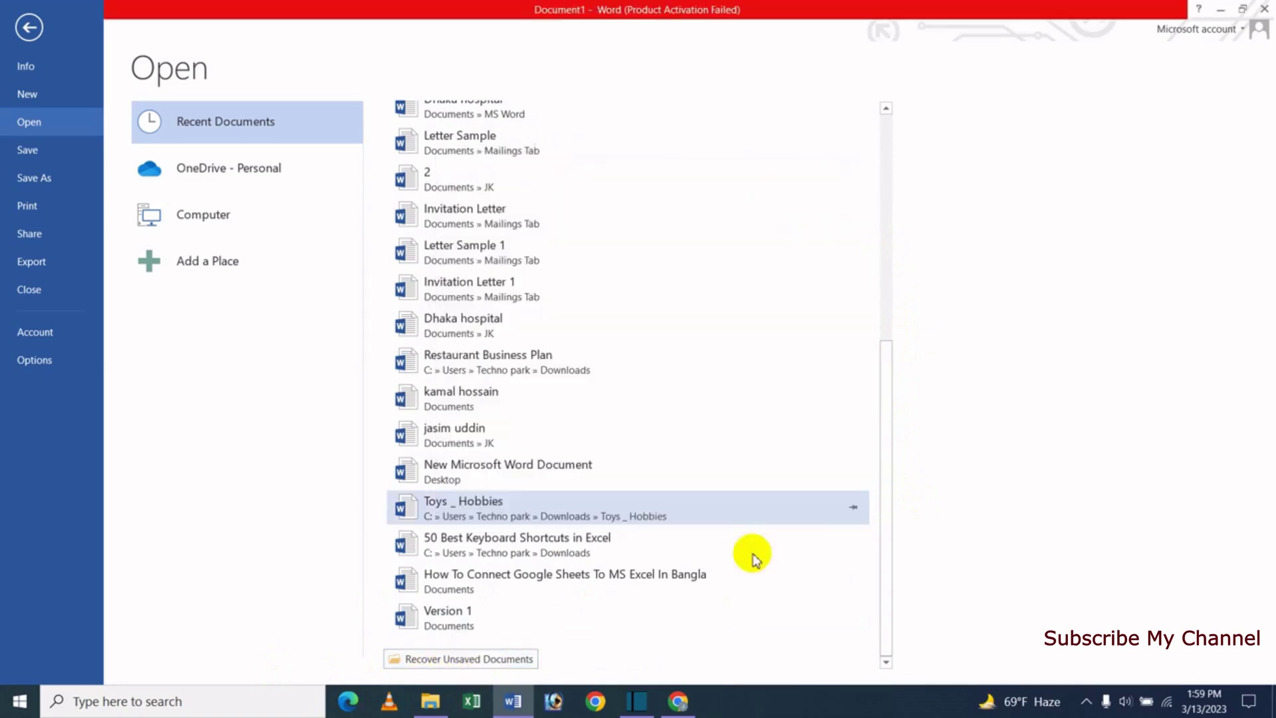
{"action": "left_click", "coordinate": [45, 67]}
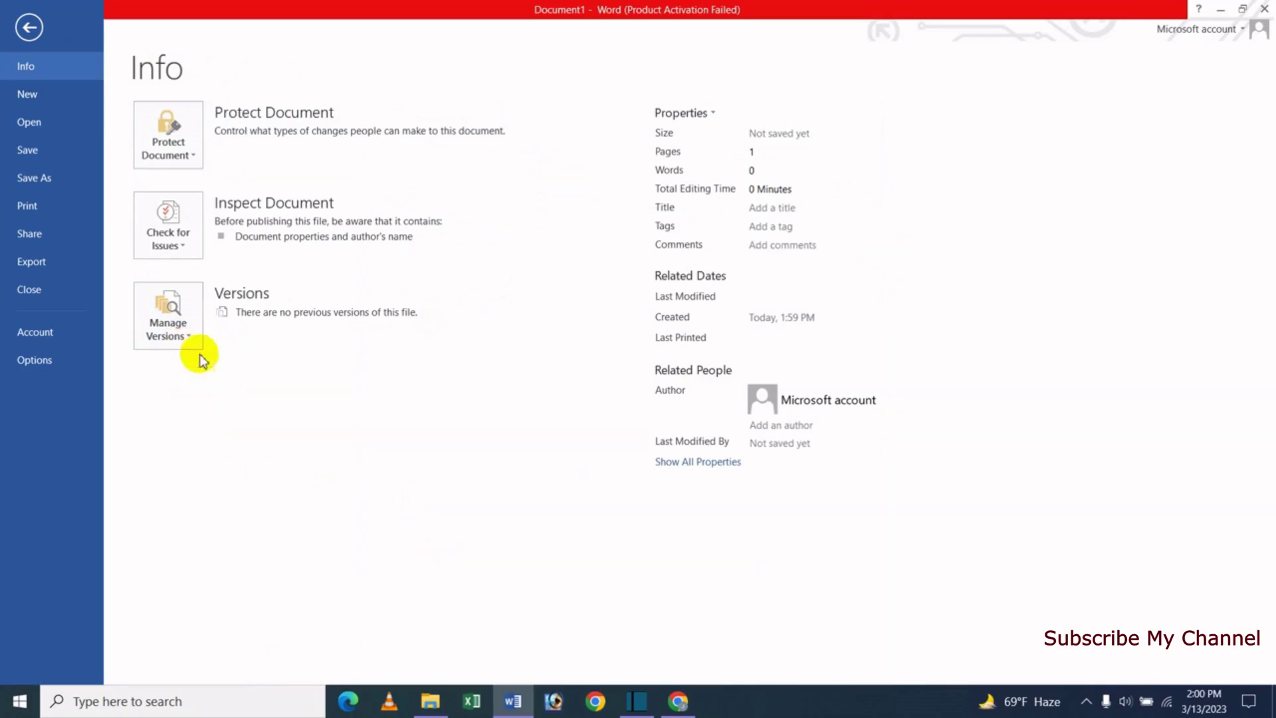
Step: Use Manage Versions > Recover Unsaved Documents to list the drafts in UnsavedFiles
{"action": "left_click", "coordinate": [190, 338]}
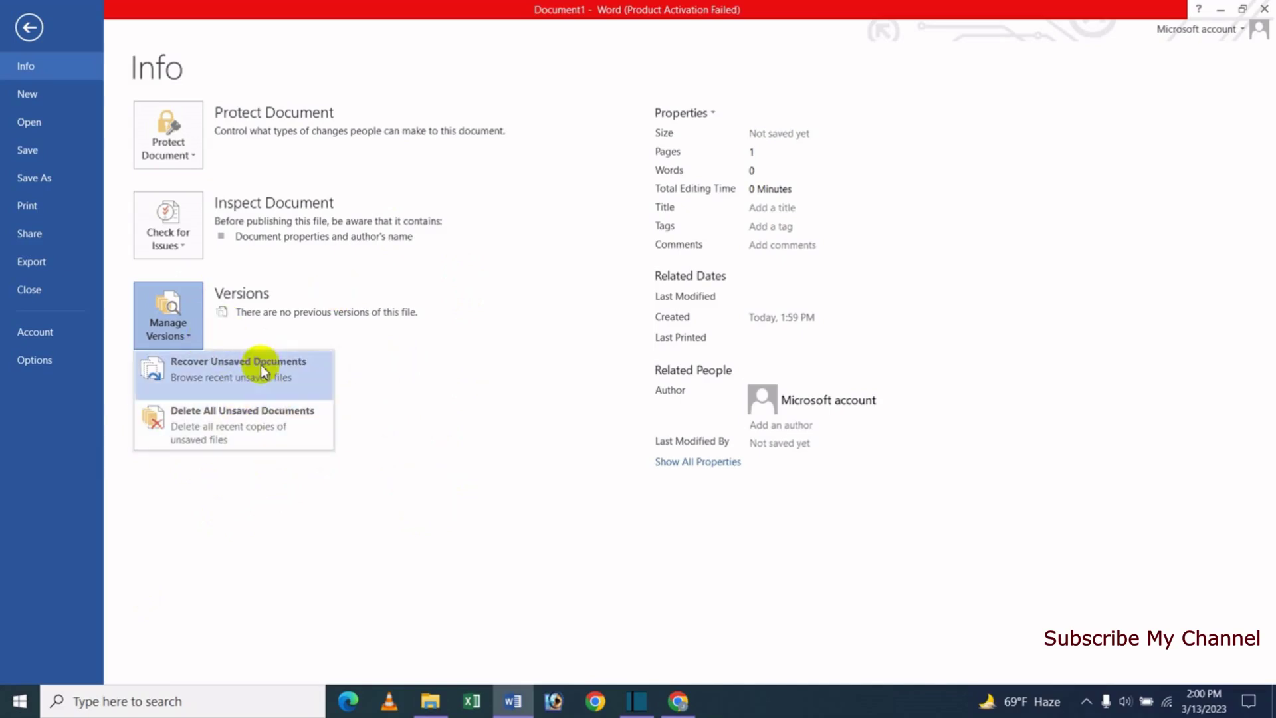
{"action": "left_click", "coordinate": [237, 365]}
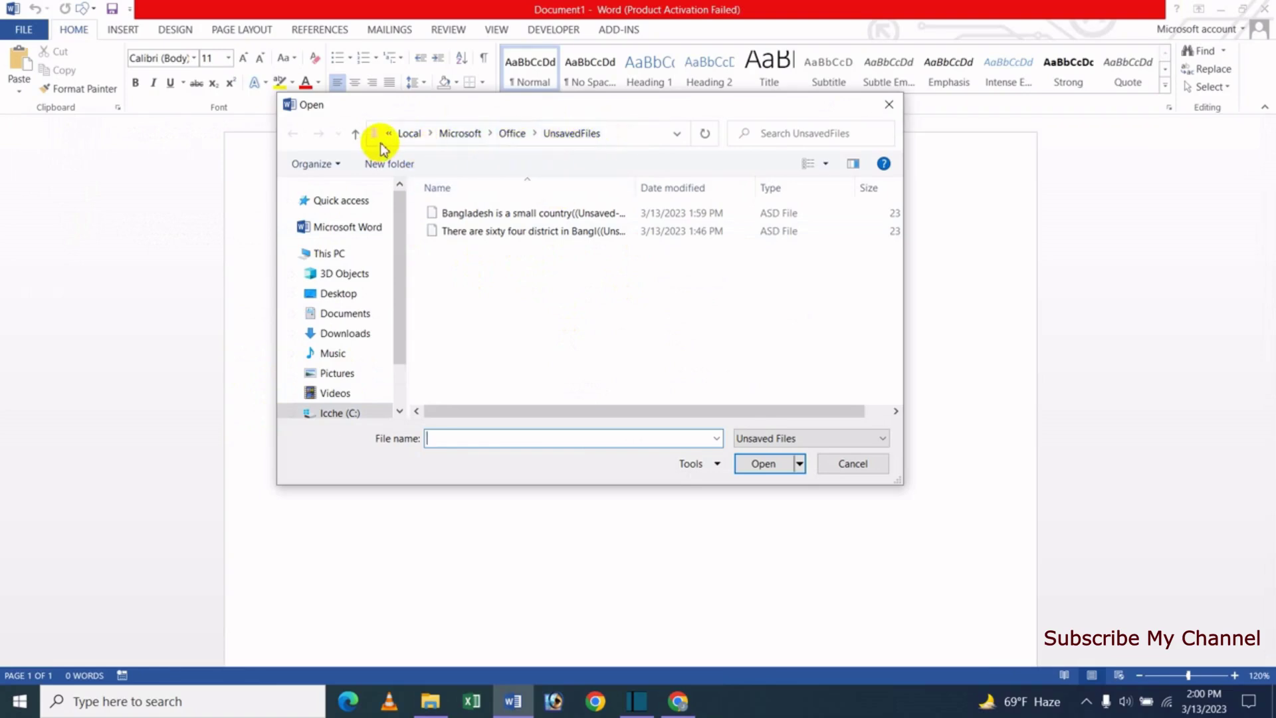
Step: Check the UnsavedFiles folder path, then open the 'There are sixty four district…' draft
{"action": "left_click", "coordinate": [612, 133]}
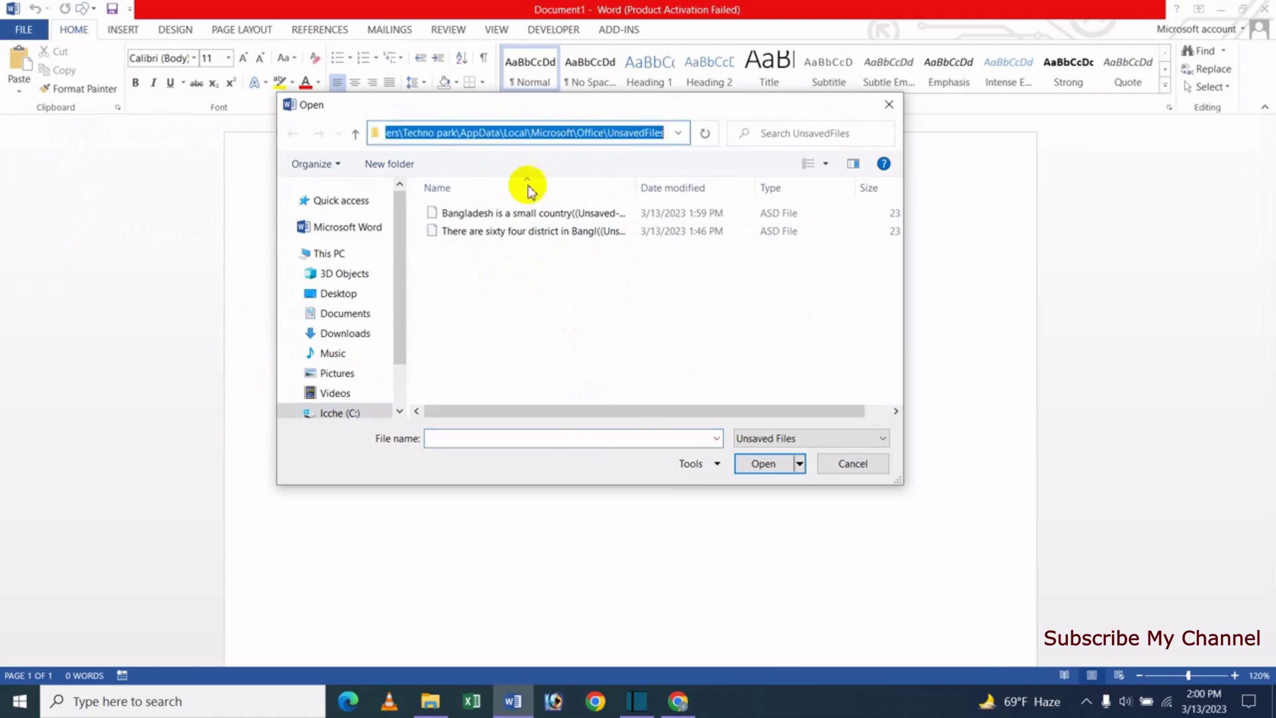
{"action": "left_click", "coordinate": [434, 134]}
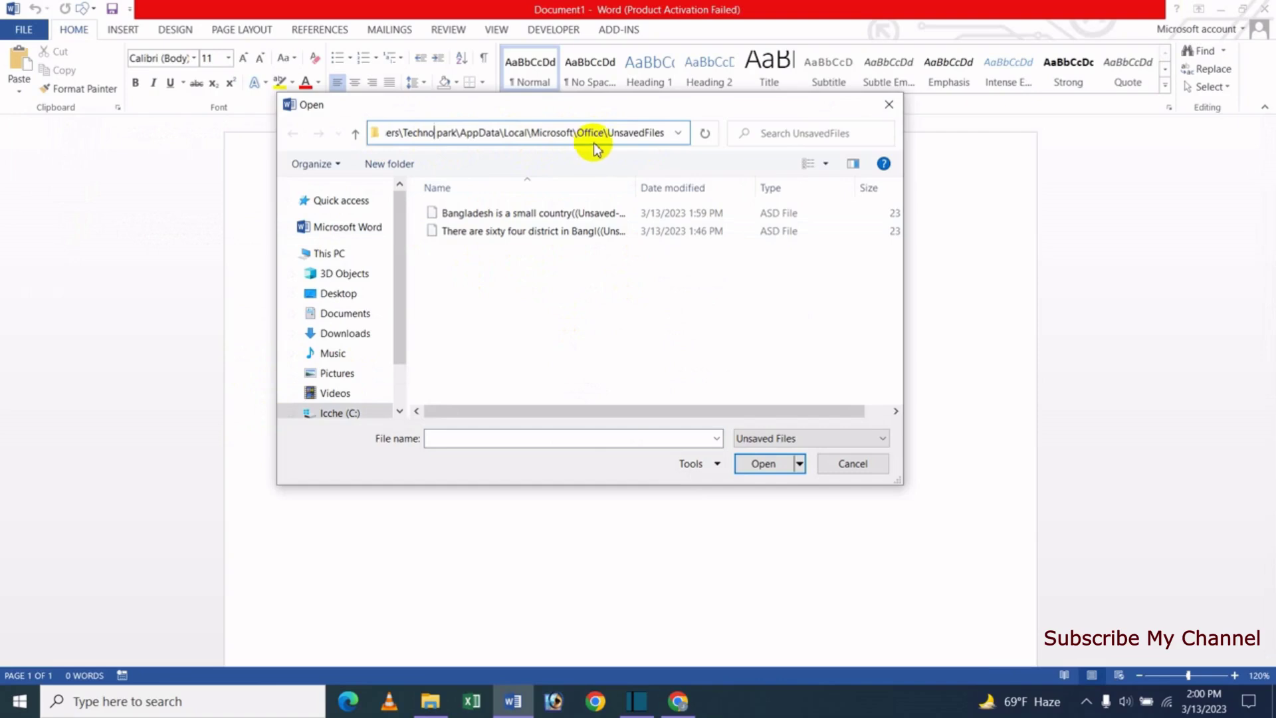
{"action": "left_click", "coordinate": [556, 302]}
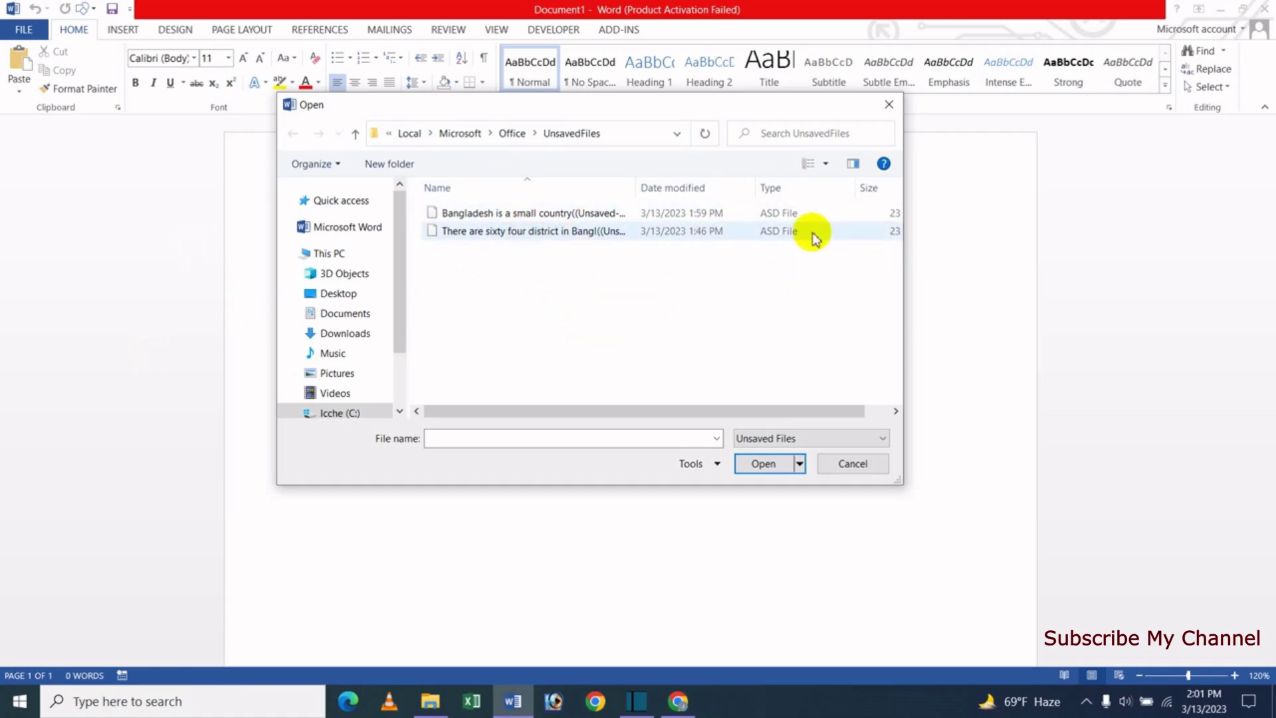
{"action": "left_click", "coordinate": [488, 234]}
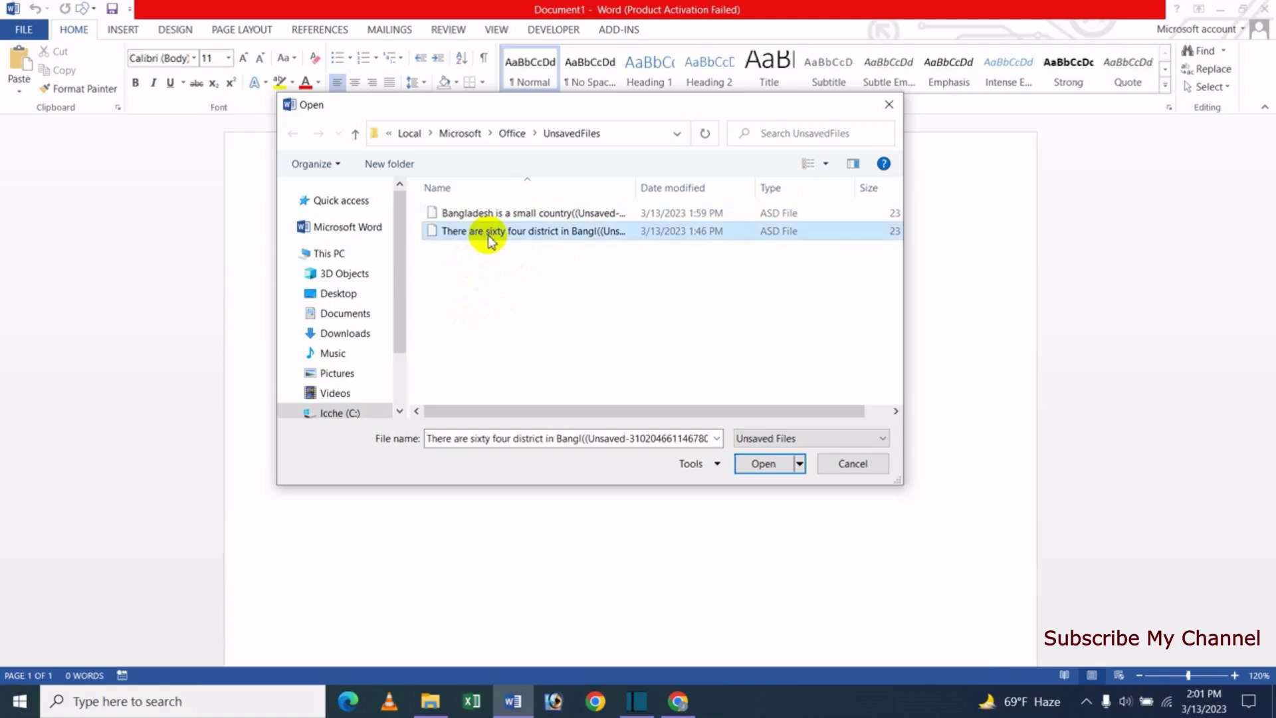
{"action": "left_click", "coordinate": [758, 464]}
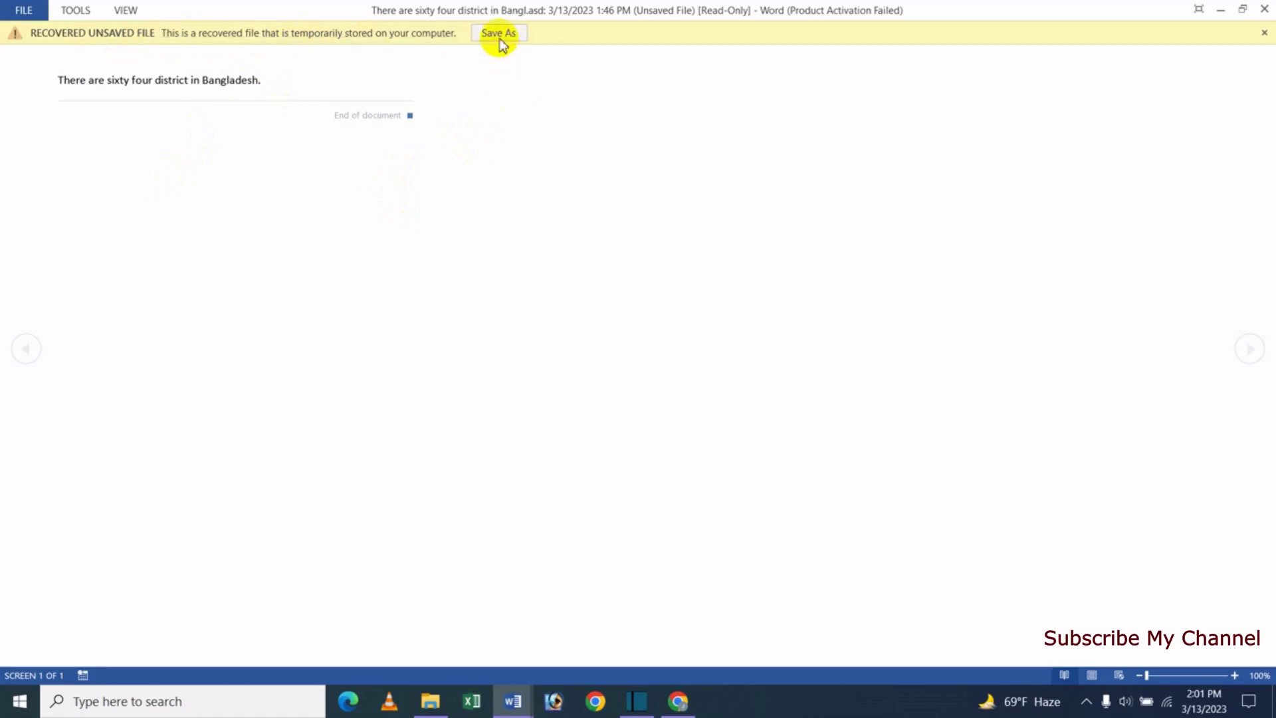
Step: Save the recovered draft to Documents under the name 'jk online123'
{"action": "left_click", "coordinate": [503, 43]}
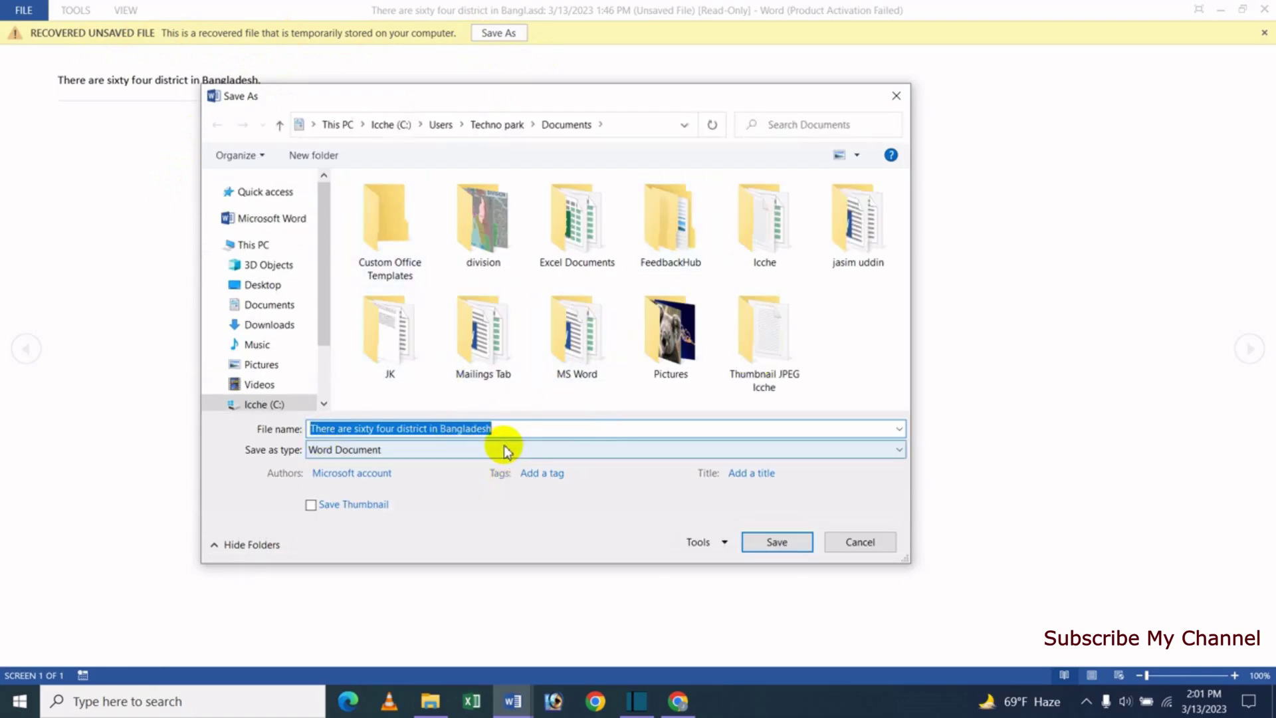
{"action": "type", "text": "j"}
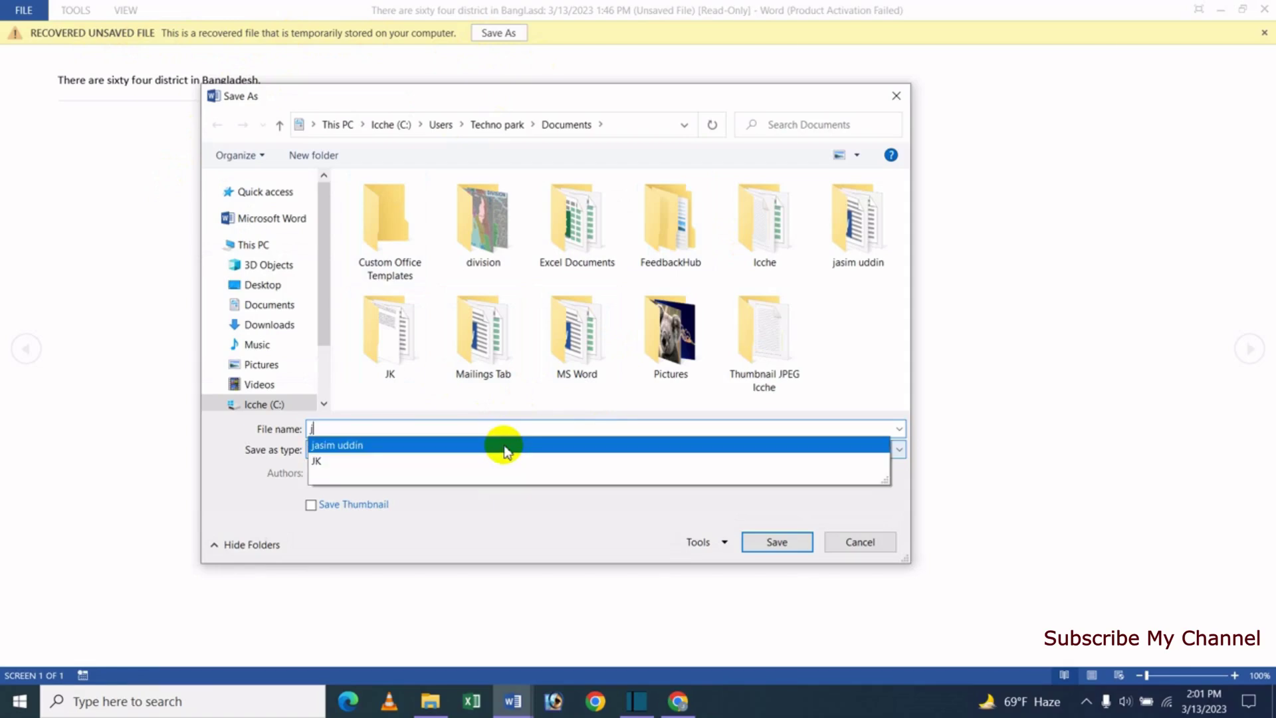
{"action": "type", "text": "k online123"}
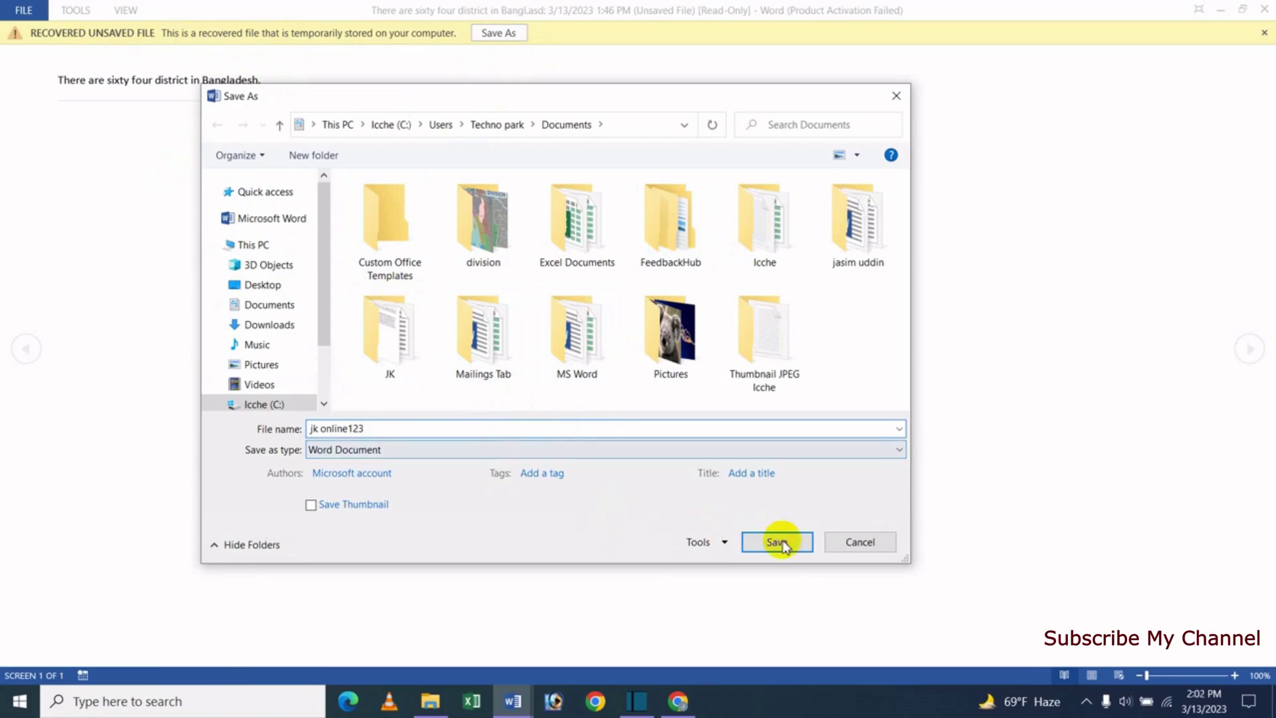
{"action": "left_click", "coordinate": [778, 540]}
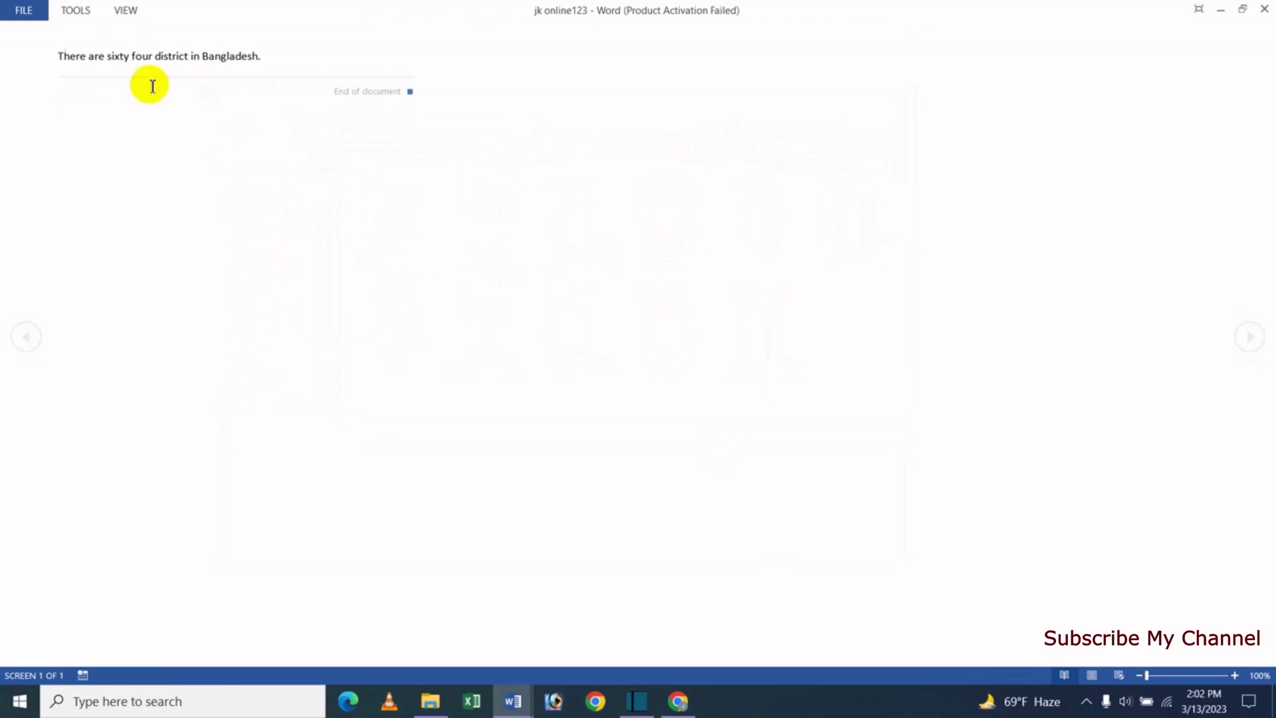
Step: Close the document, then reopen jk online123 from the Documents folder
{"action": "left_click", "coordinate": [27, 10]}
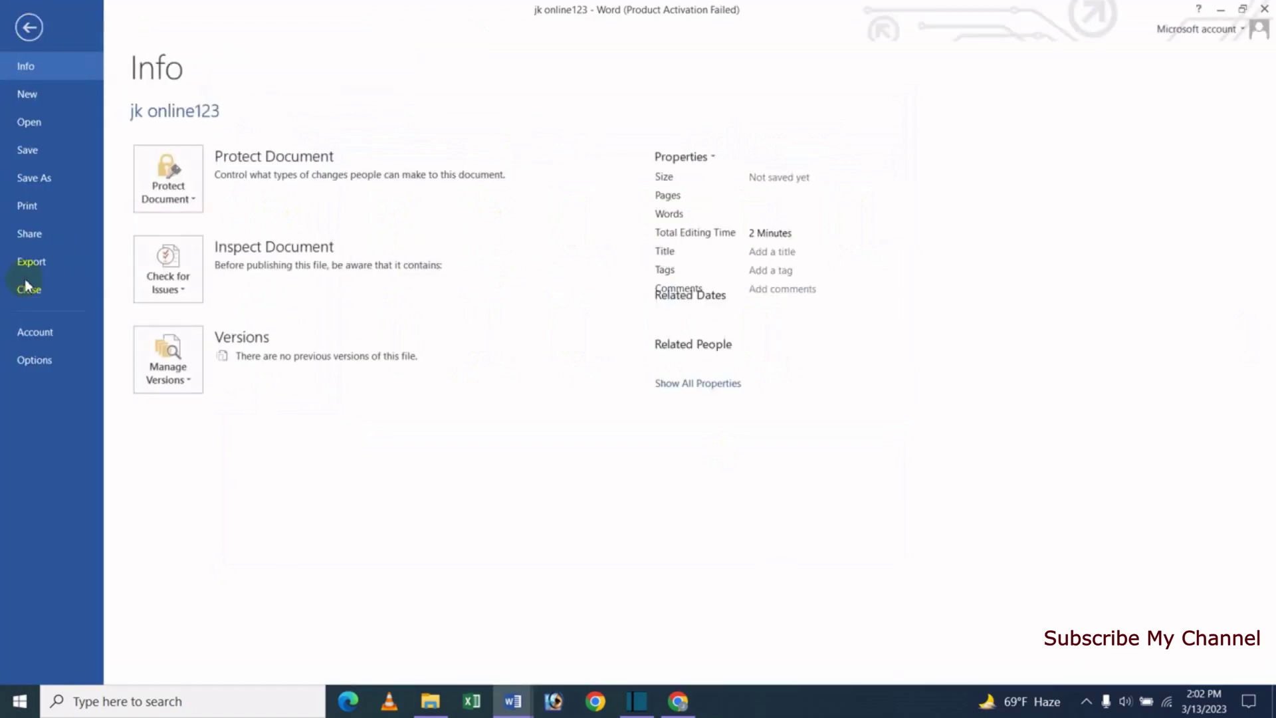
{"action": "left_click", "coordinate": [26, 290]}
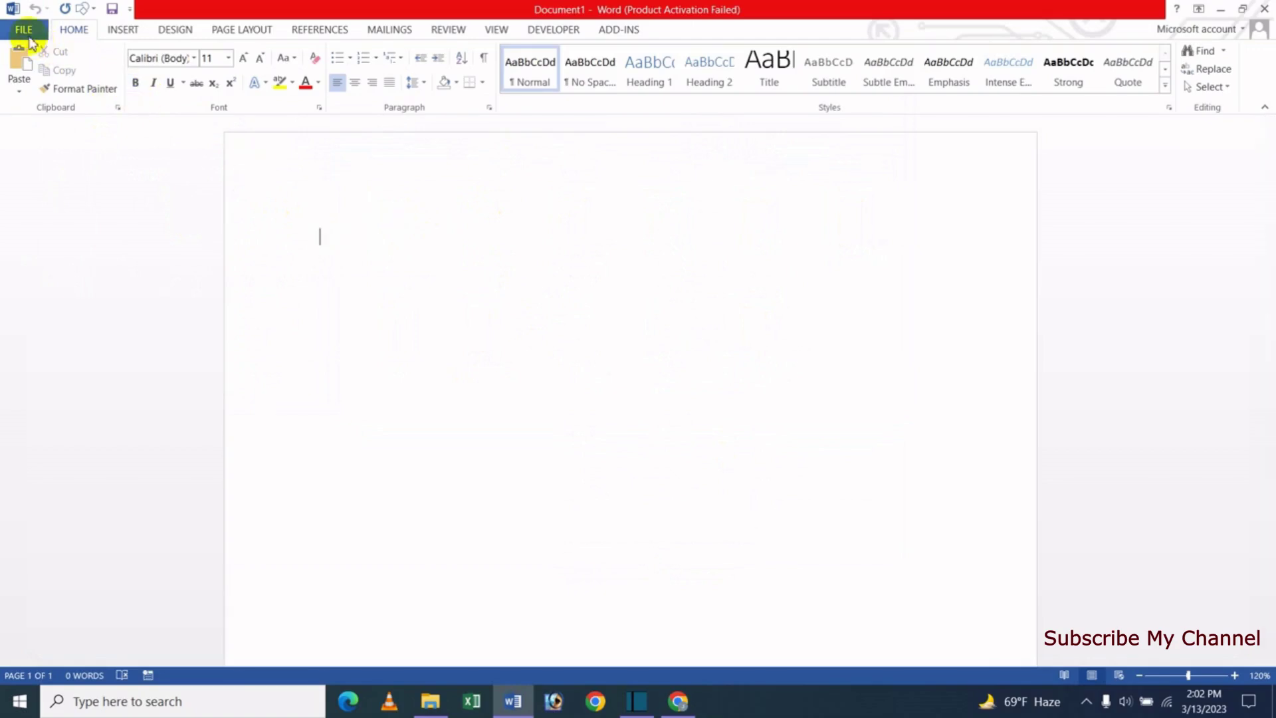
{"action": "left_click", "coordinate": [24, 29]}
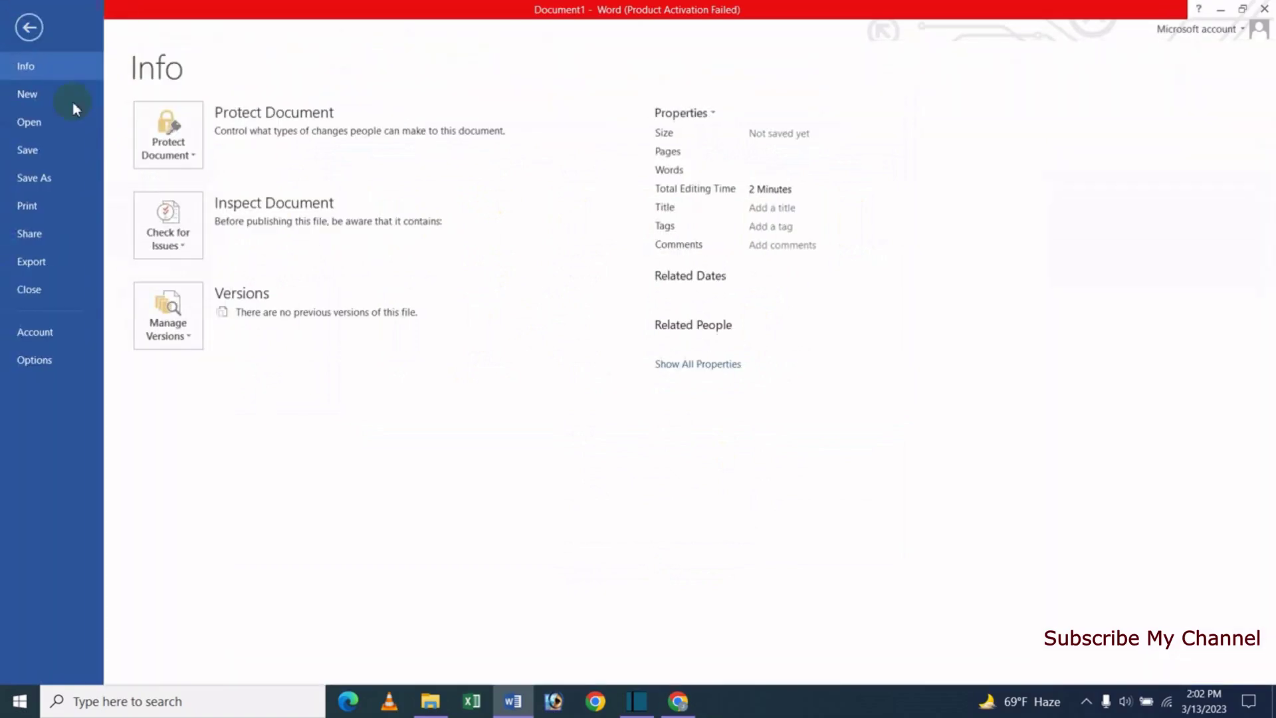
{"action": "left_click", "coordinate": [37, 125]}
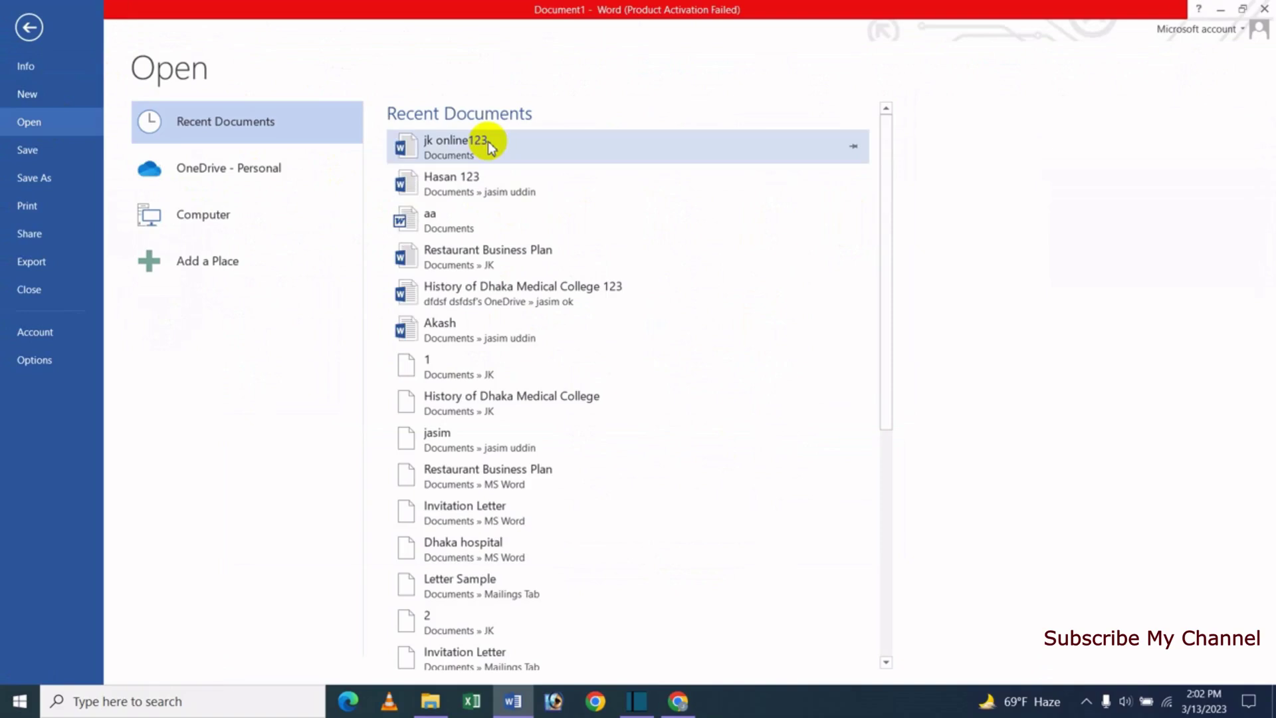
{"action": "left_click", "coordinate": [205, 214]}
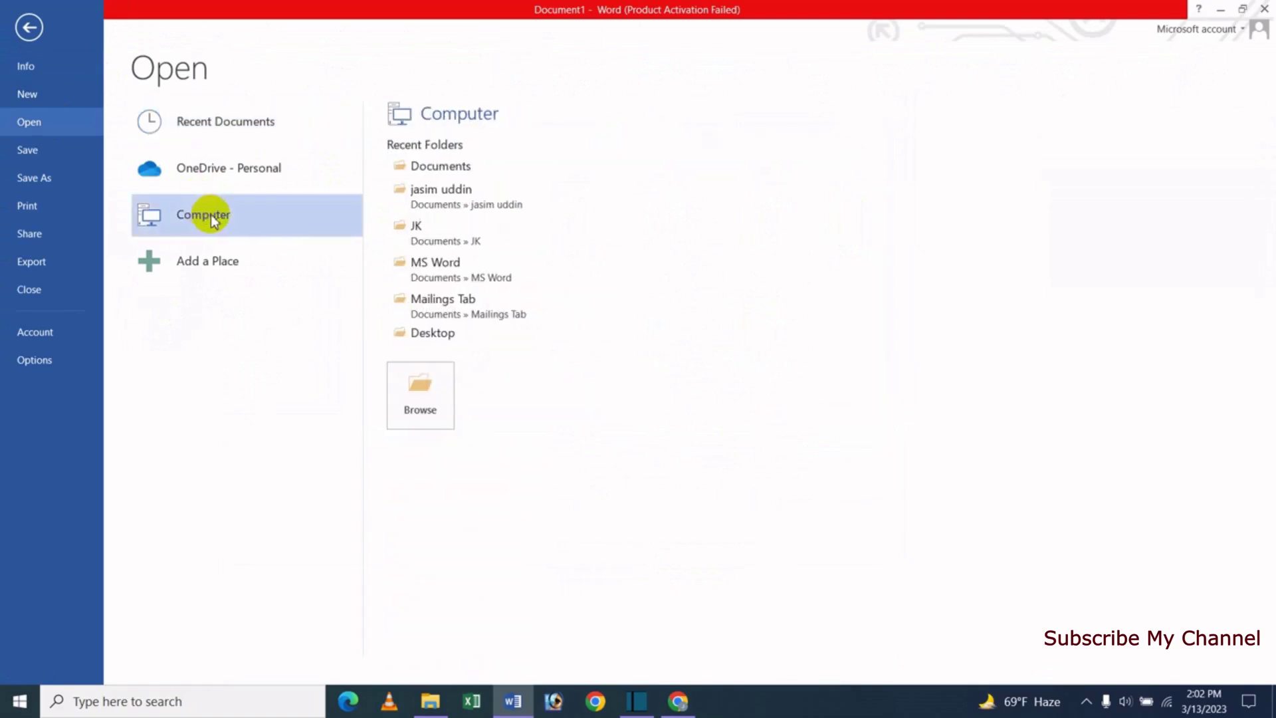
{"action": "left_click", "coordinate": [425, 407]}
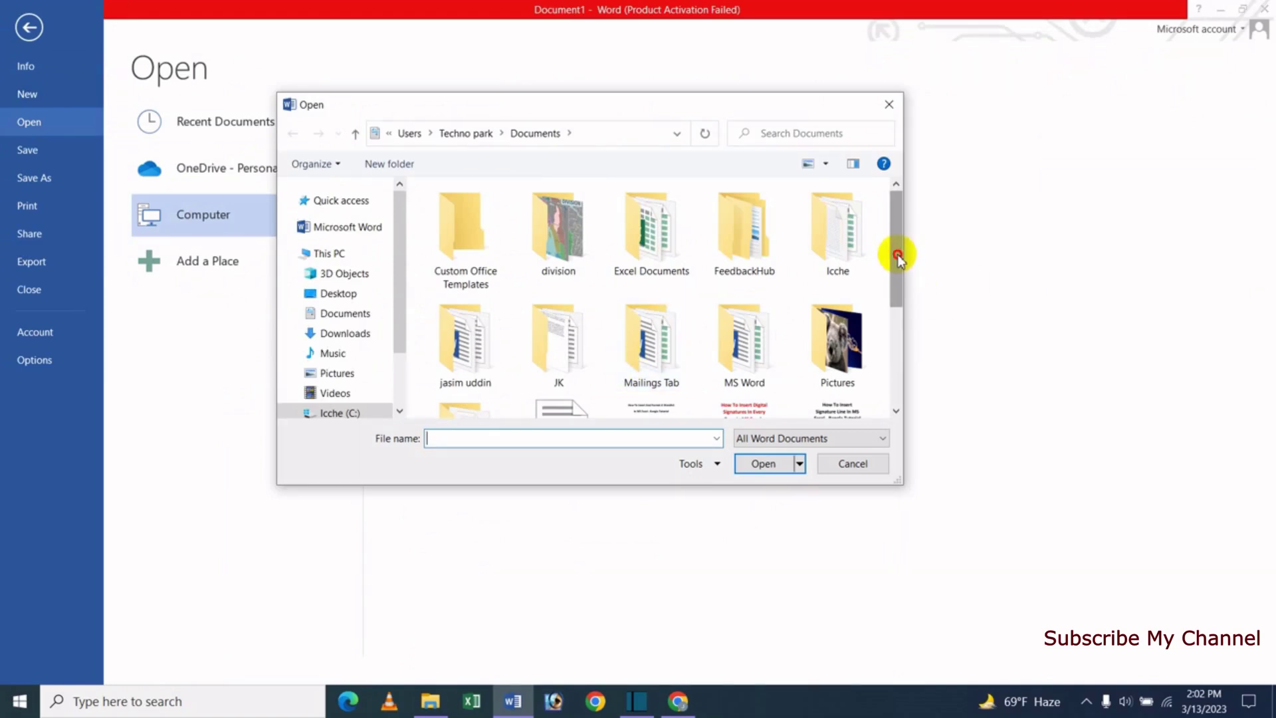
{"action": "left_click_drag", "start_coordinate": [897, 256], "coordinate": [895, 350]}
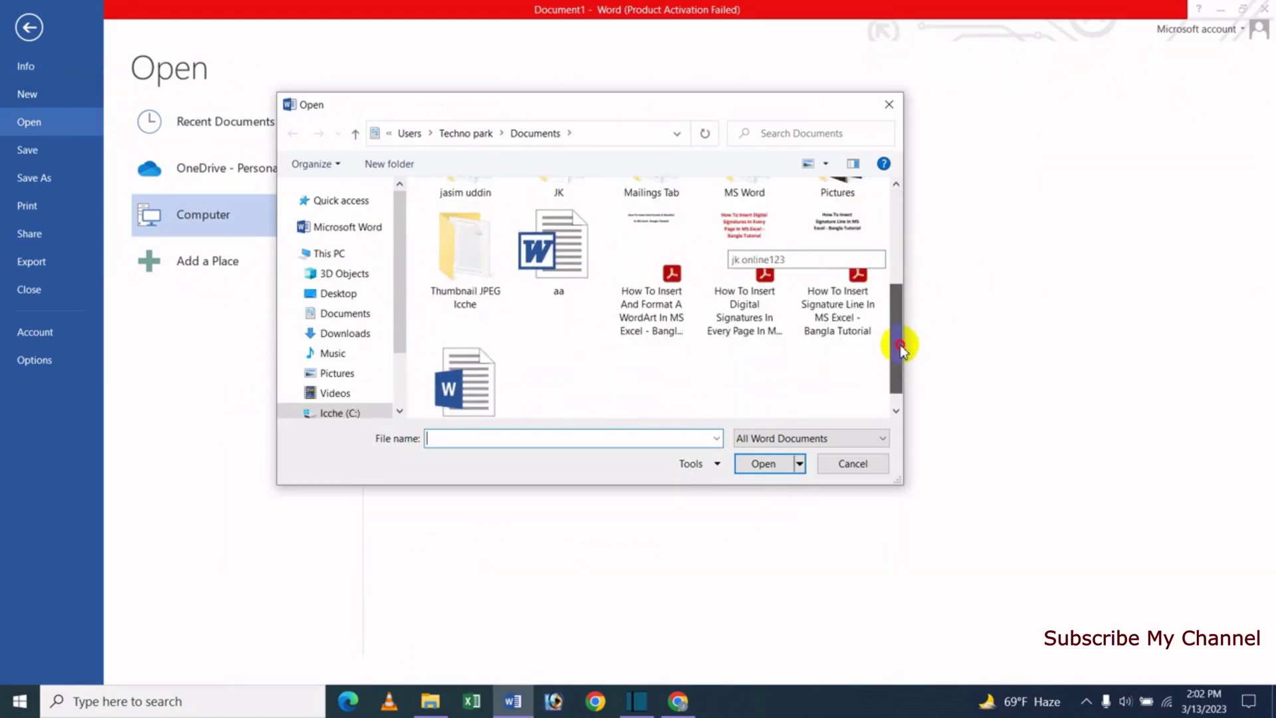
{"action": "left_click", "coordinate": [468, 393]}
{"action": "left_click", "coordinate": [763, 466]}
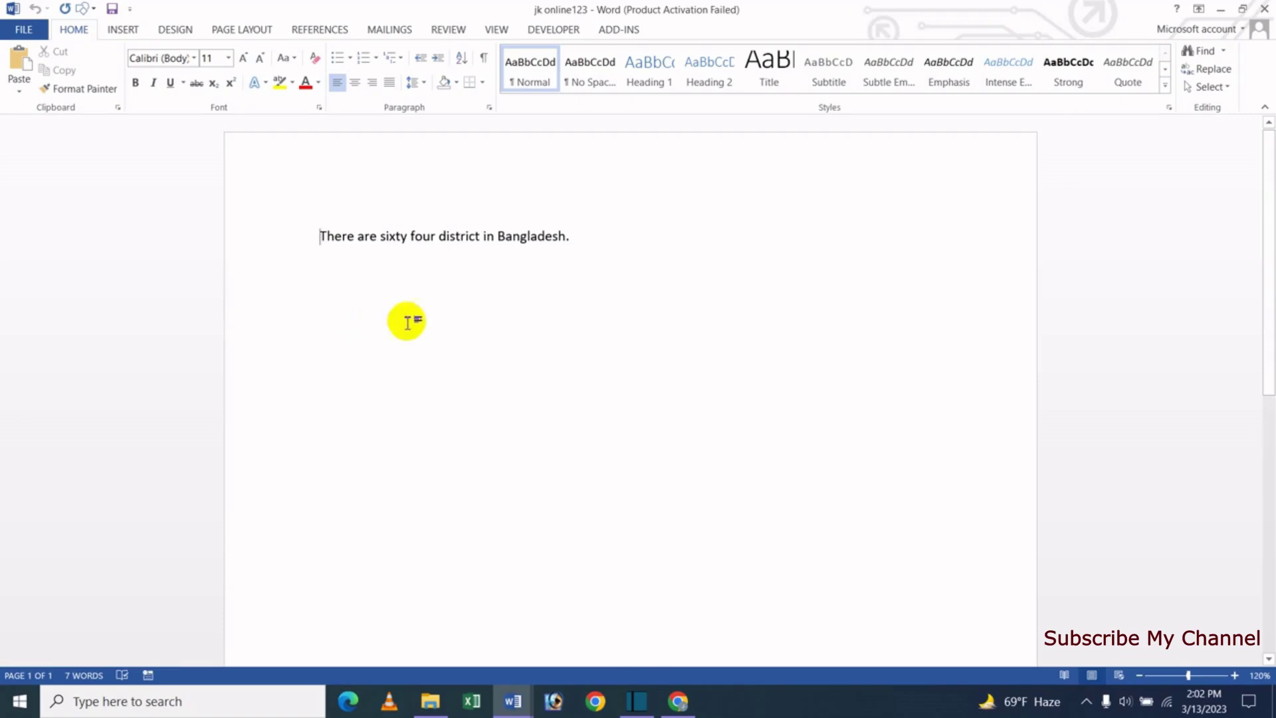
{"action": "left_click", "coordinate": [26, 30]}
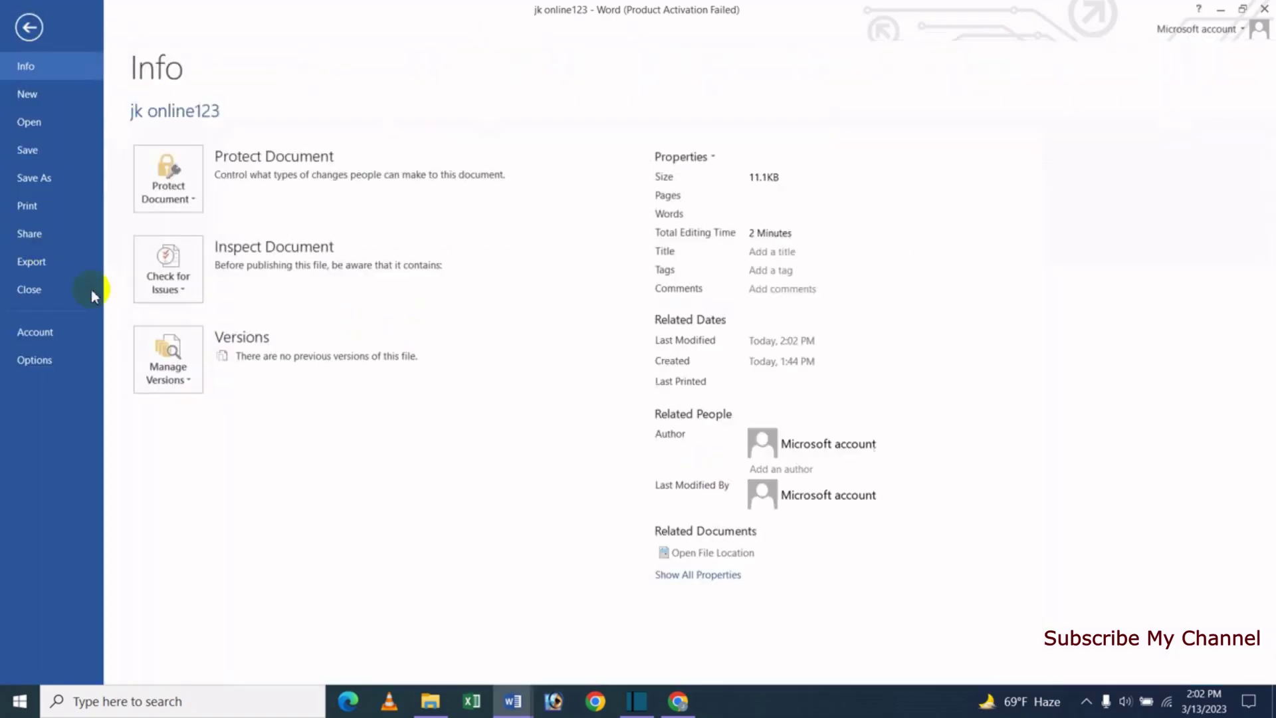
{"action": "left_click", "coordinate": [178, 381]}
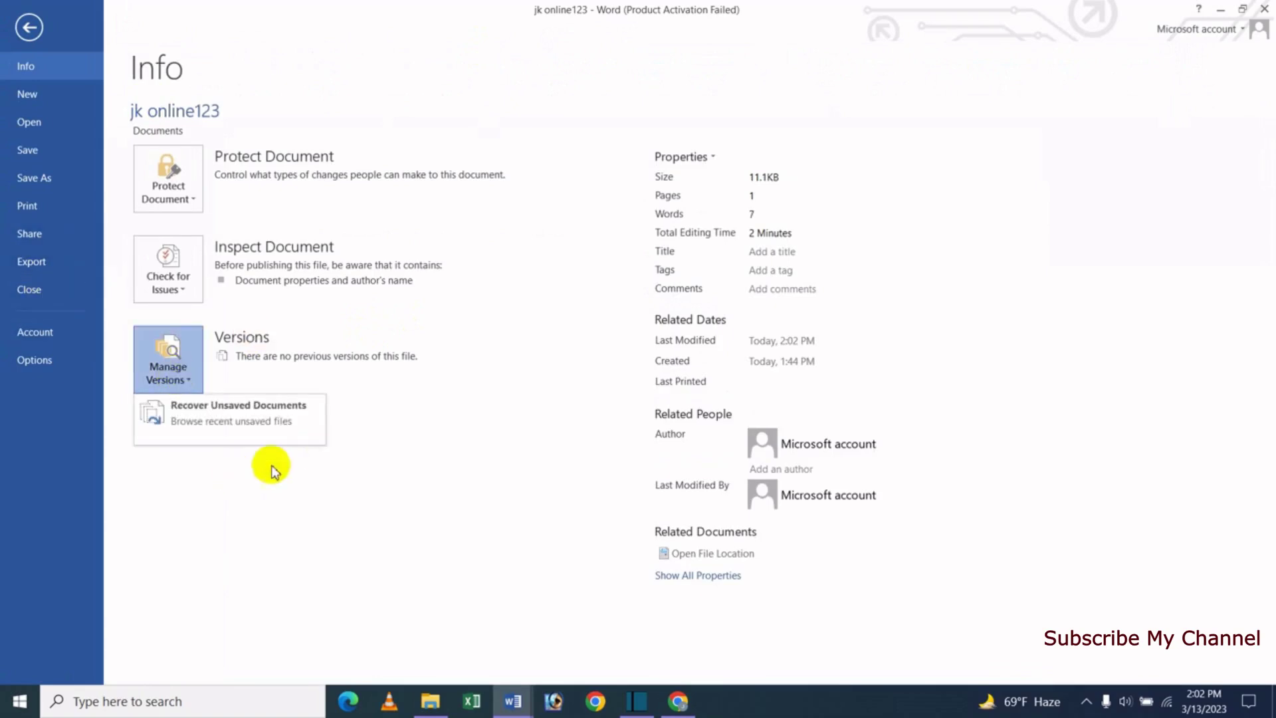
{"action": "left_click", "coordinate": [261, 423]}
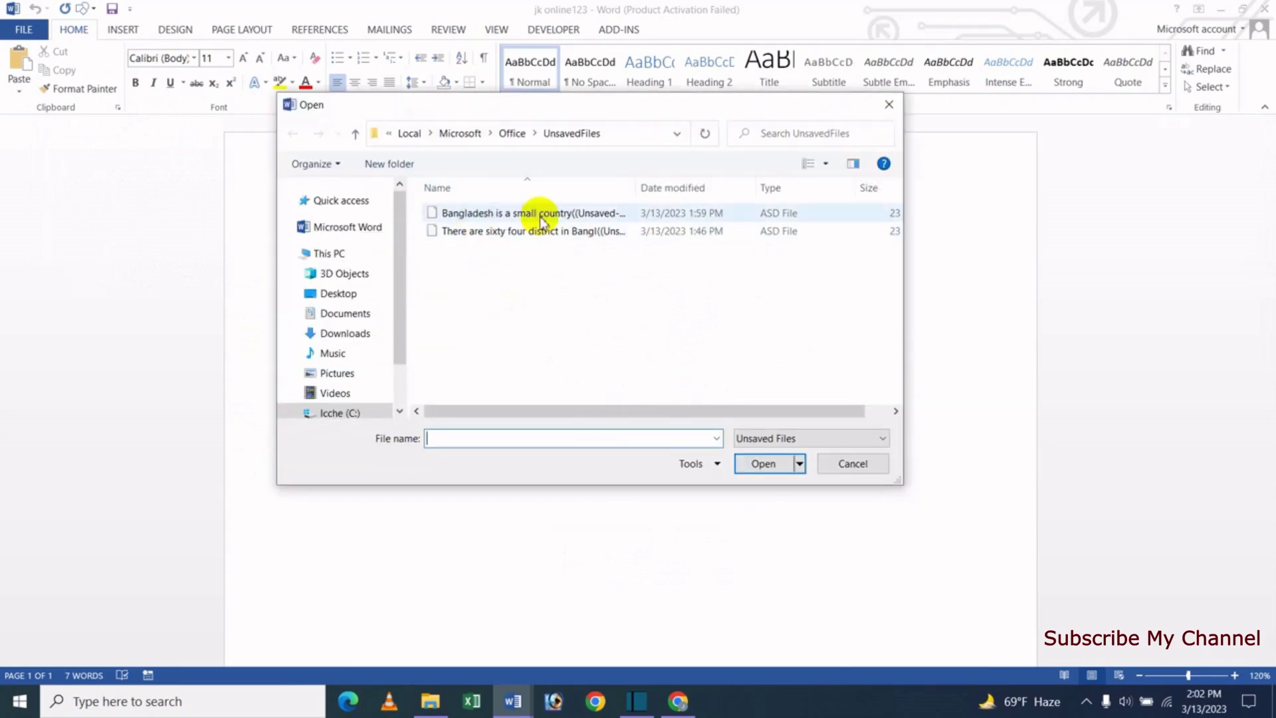
{"action": "left_click", "coordinate": [867, 464]}
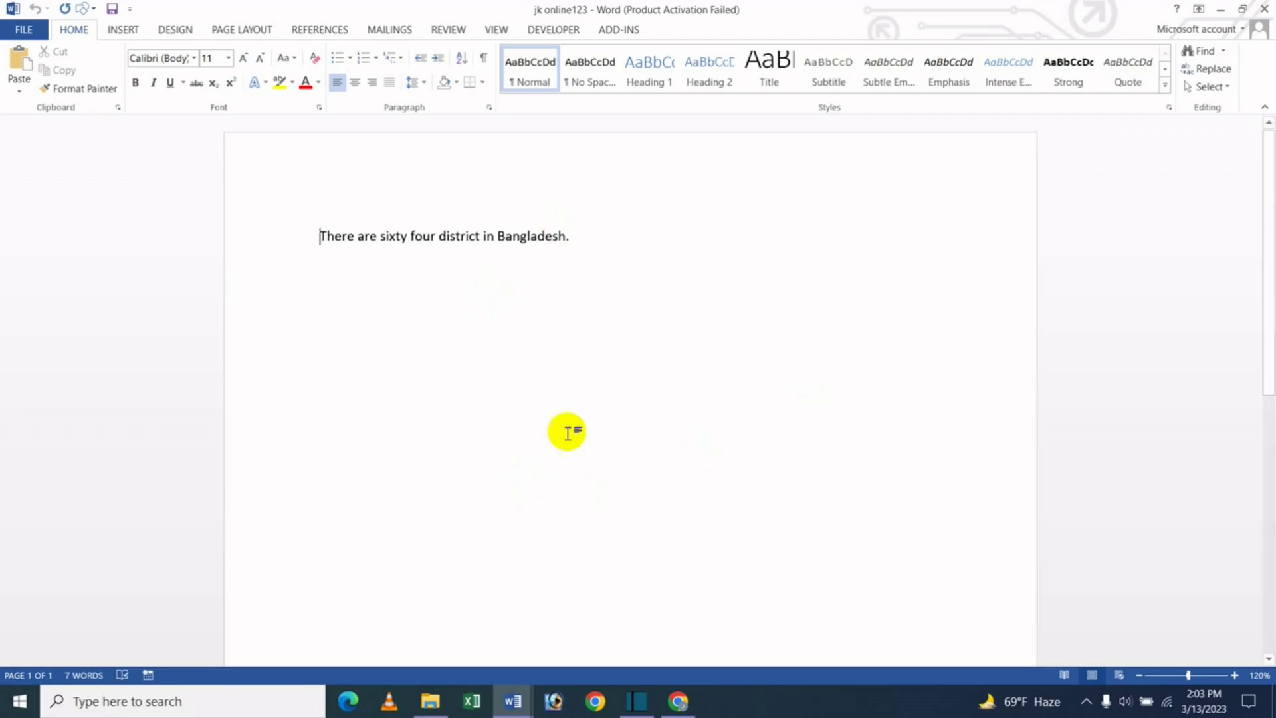
Step: Switch back to the JK Update Technology channel's Videos page in Chrome
{"action": "left_click", "coordinate": [678, 702]}
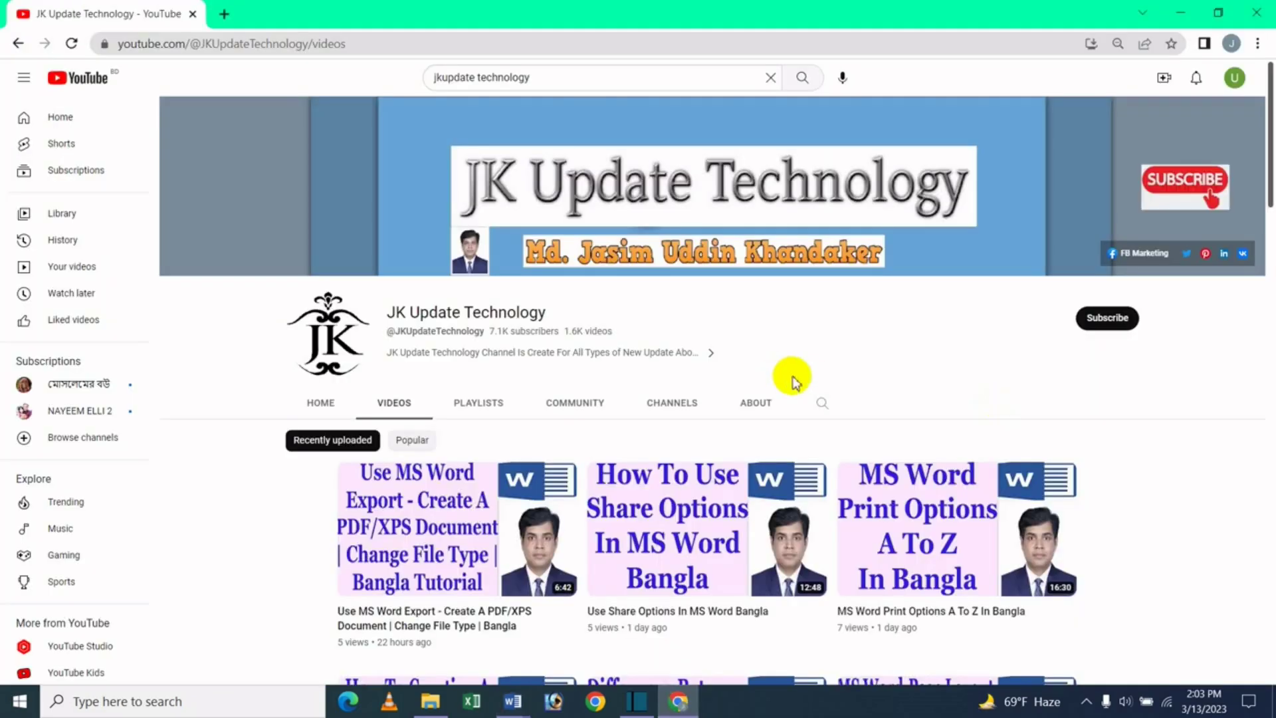